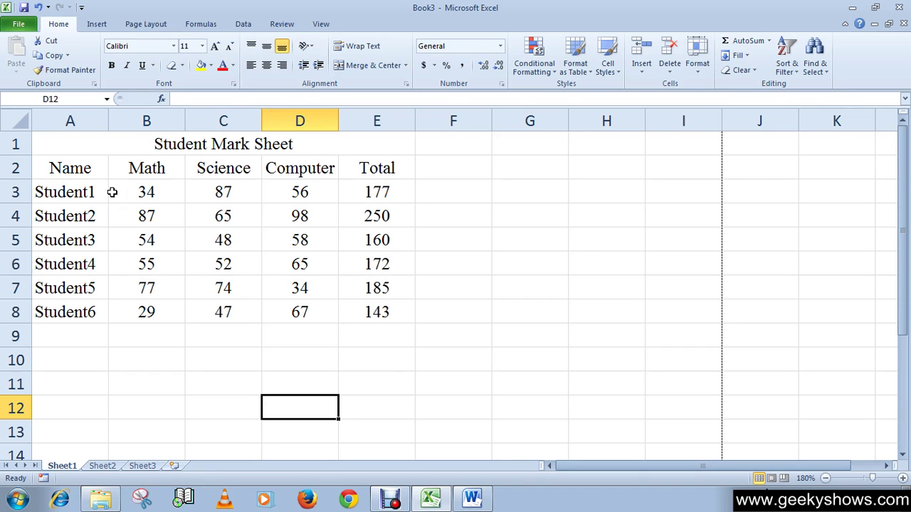
- Examine the mark sheet's layout: the title, the column headings in row 2 and the student marks in A3:E8
drag(57, 138, 163, 313)
click(143, 356)
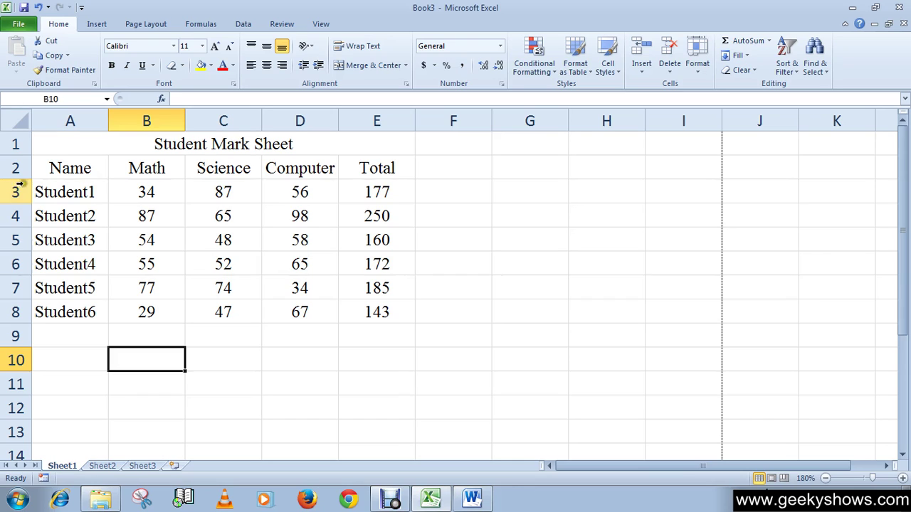
click(55, 168)
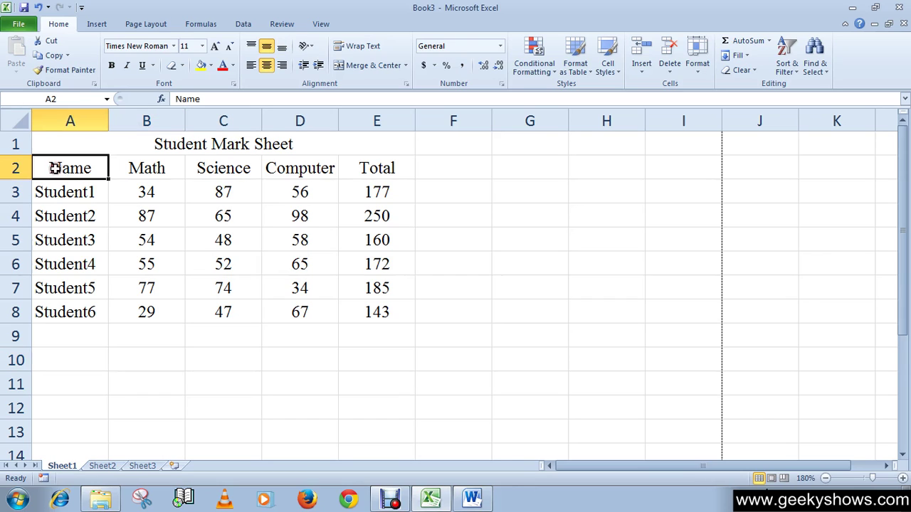
click(160, 168)
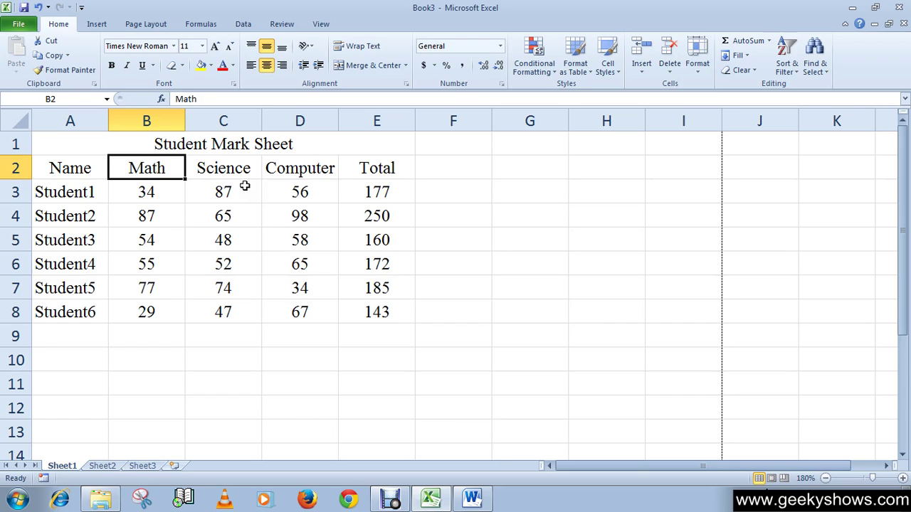
click(236, 169)
click(281, 173)
click(380, 170)
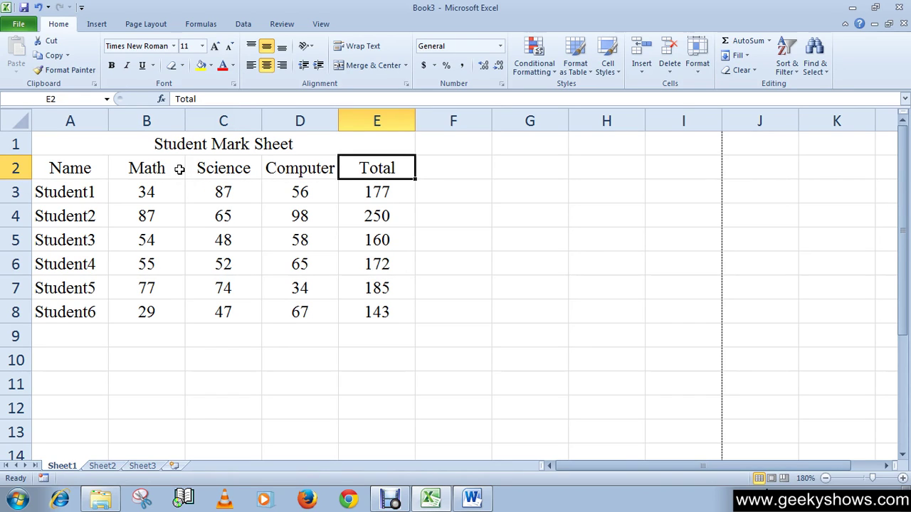
click(97, 168)
click(133, 168)
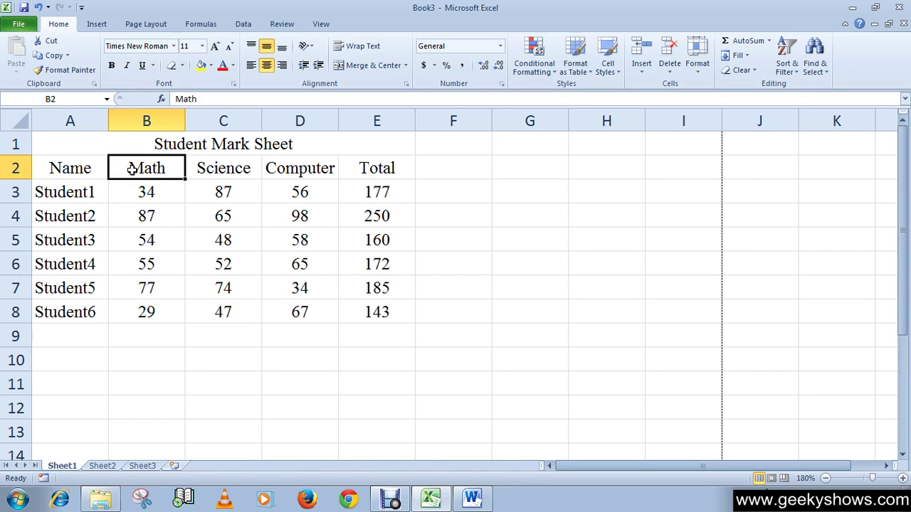
drag(71, 193, 360, 311)
click(128, 233)
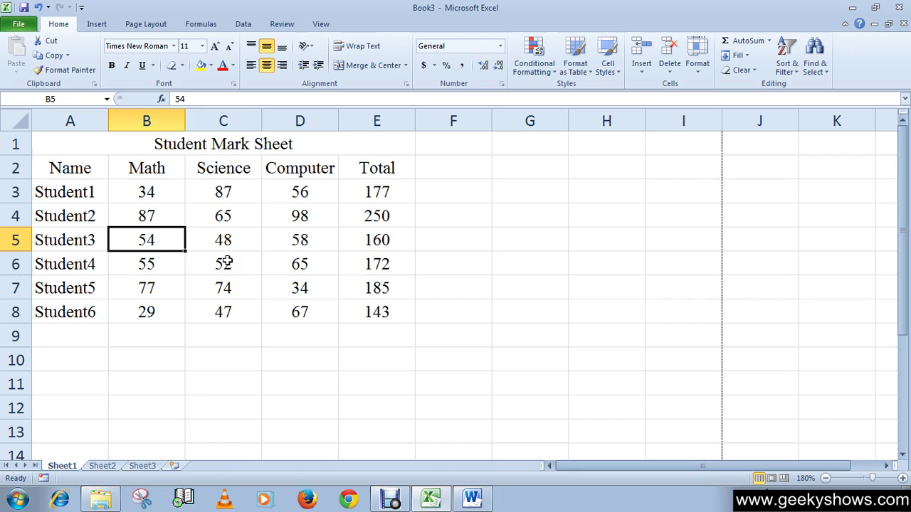
click(227, 217)
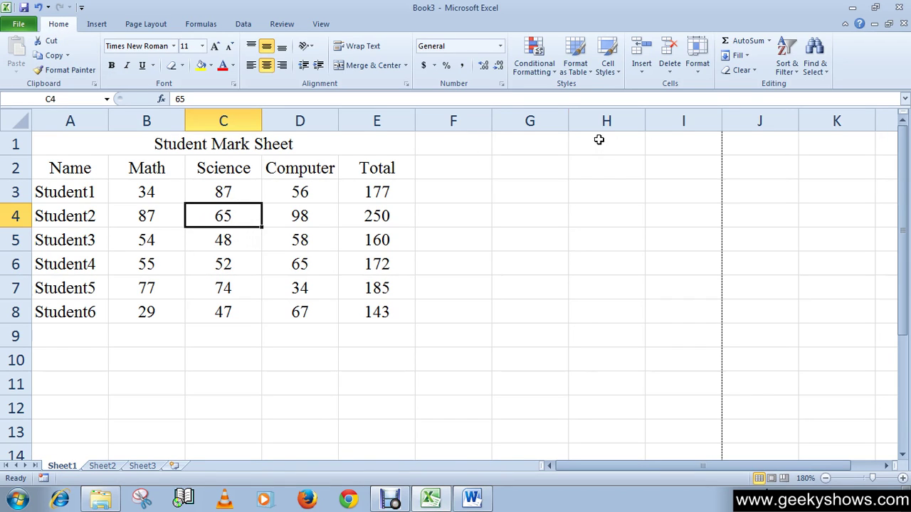
- Try formatting the whole range A1:E8, title included, as a table with headers in a light blue gridded style
click(587, 74)
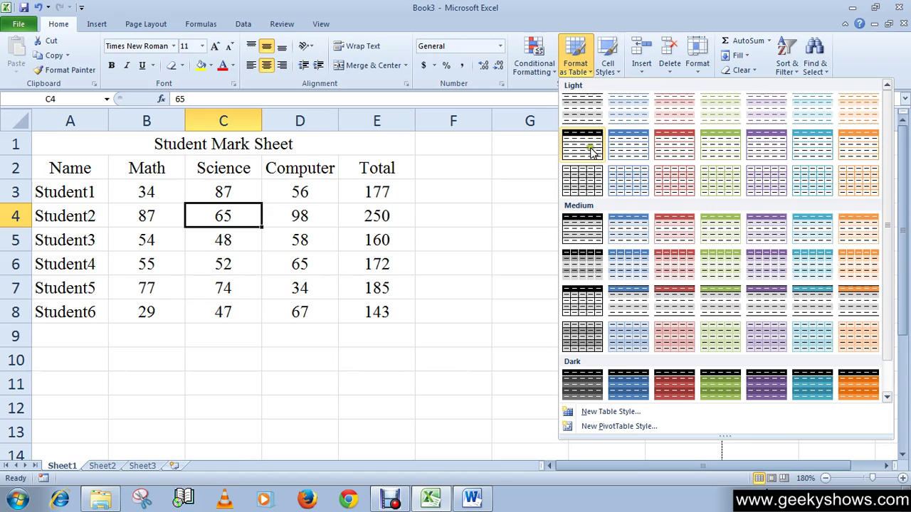
click(630, 191)
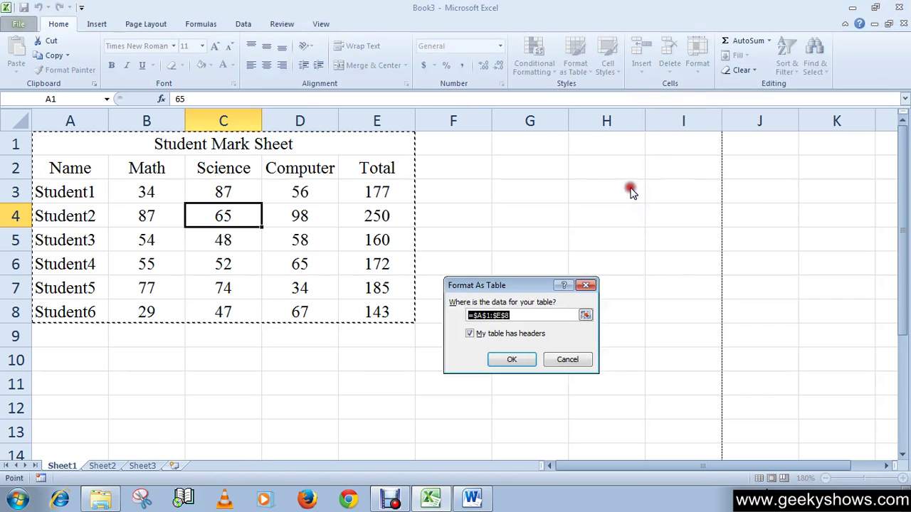
drag(491, 286, 484, 249)
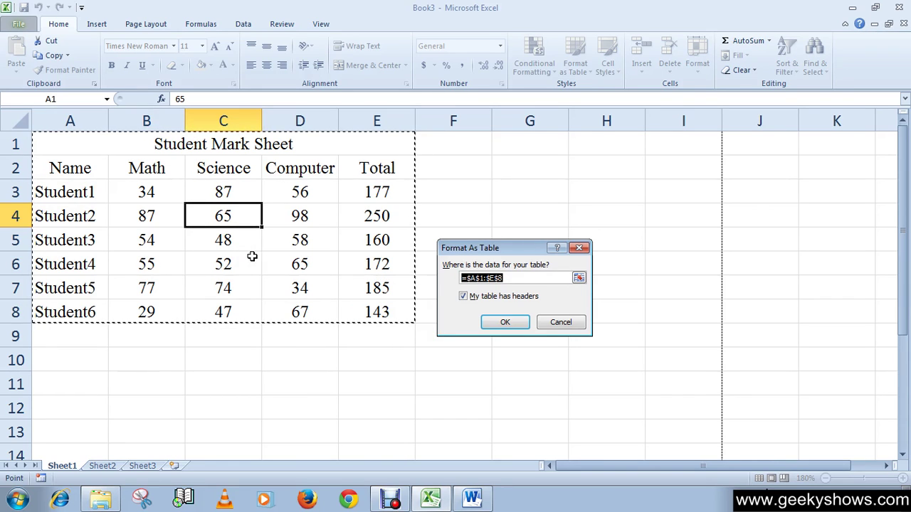
click(463, 296)
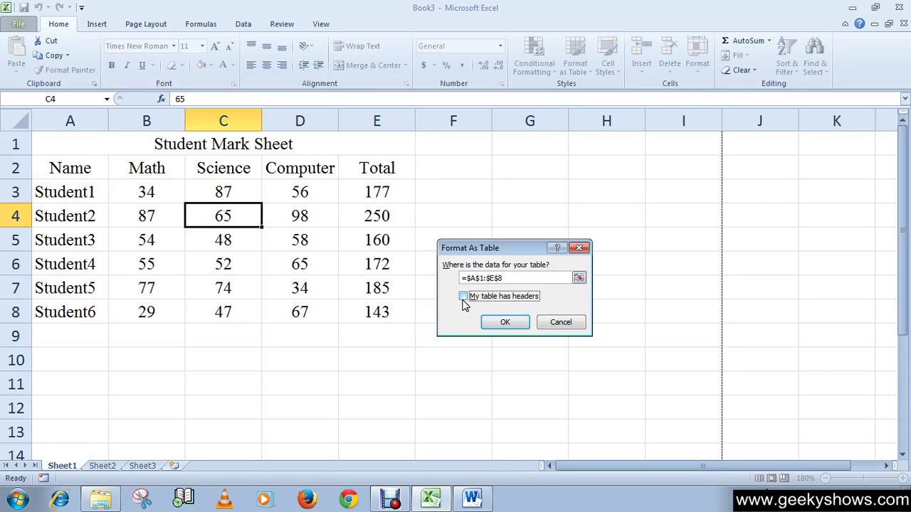
click(462, 302)
click(475, 324)
click(505, 323)
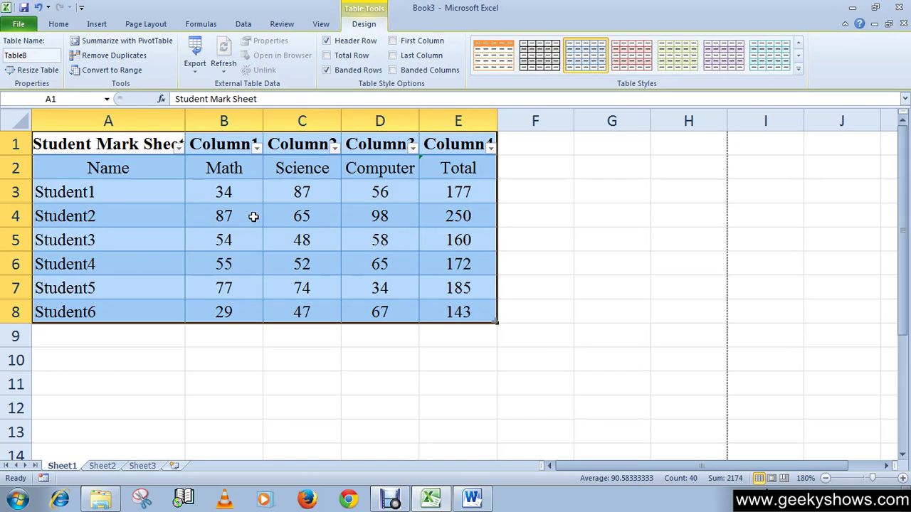
click(224, 366)
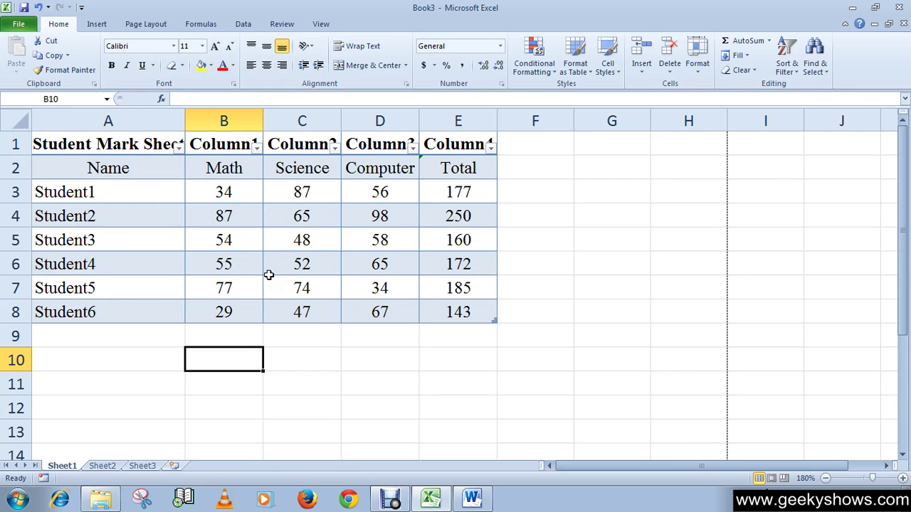
key(ctrl+z)
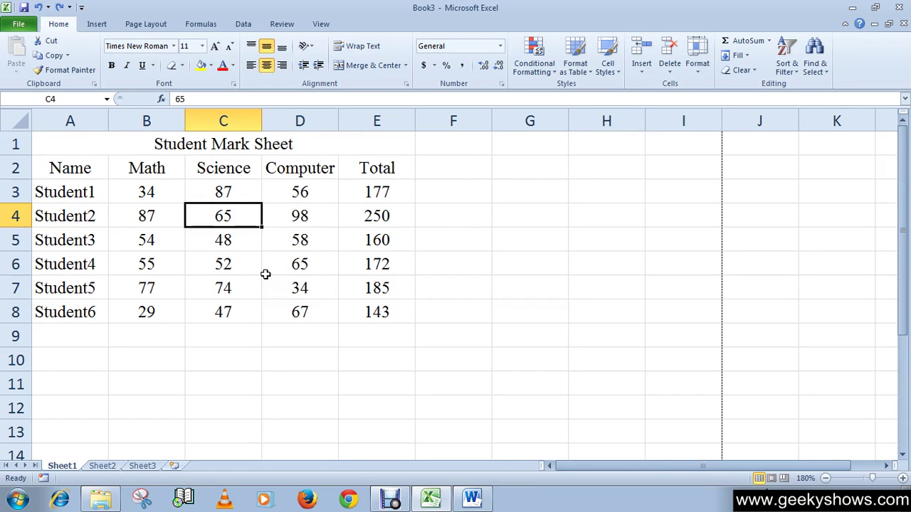
- Format the range A2:E8, without the title row, as a table with headers in a light black gridded style
click(271, 349)
drag(95, 175, 363, 307)
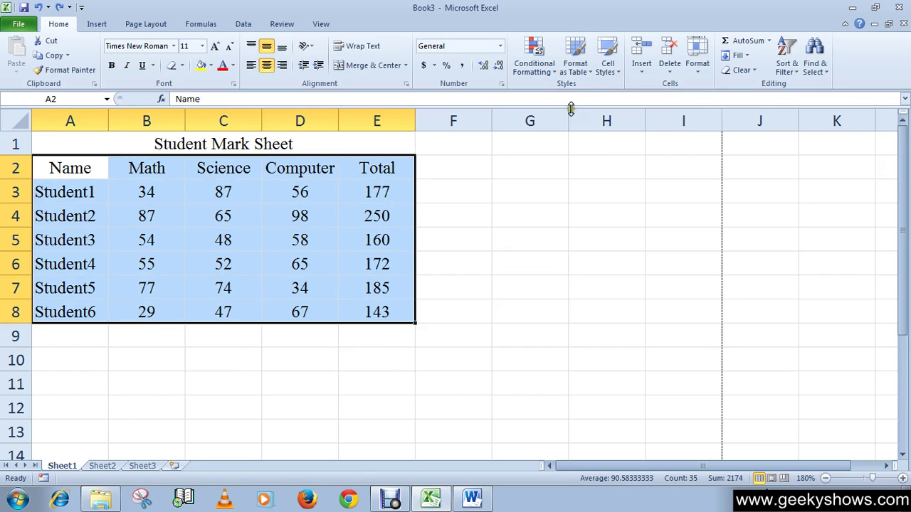
click(588, 73)
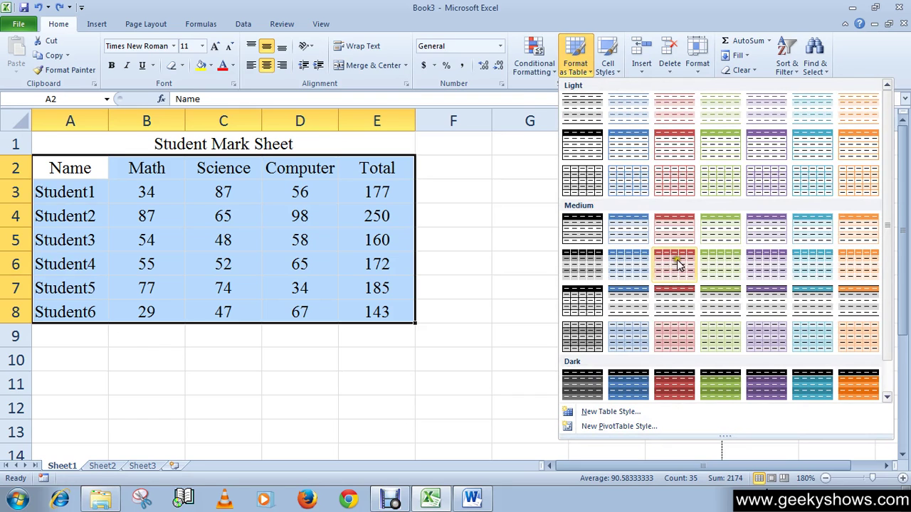
click(588, 185)
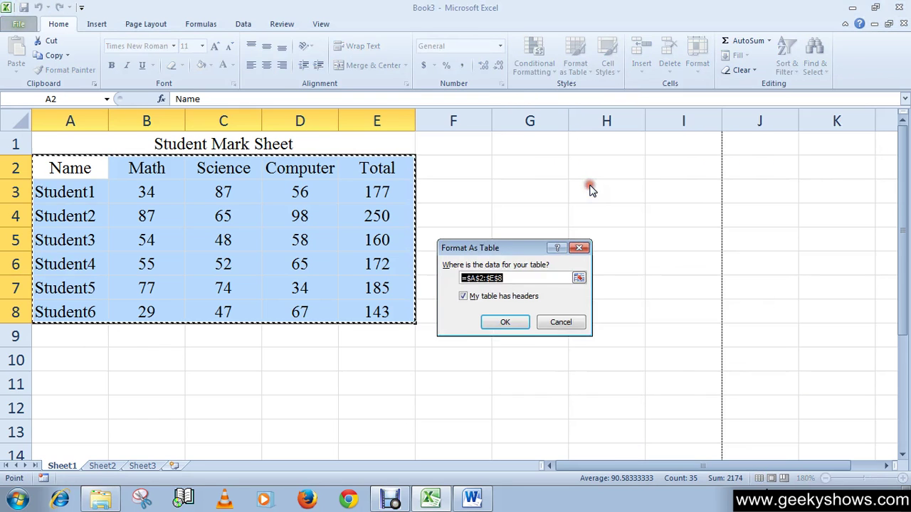
click(504, 321)
click(566, 311)
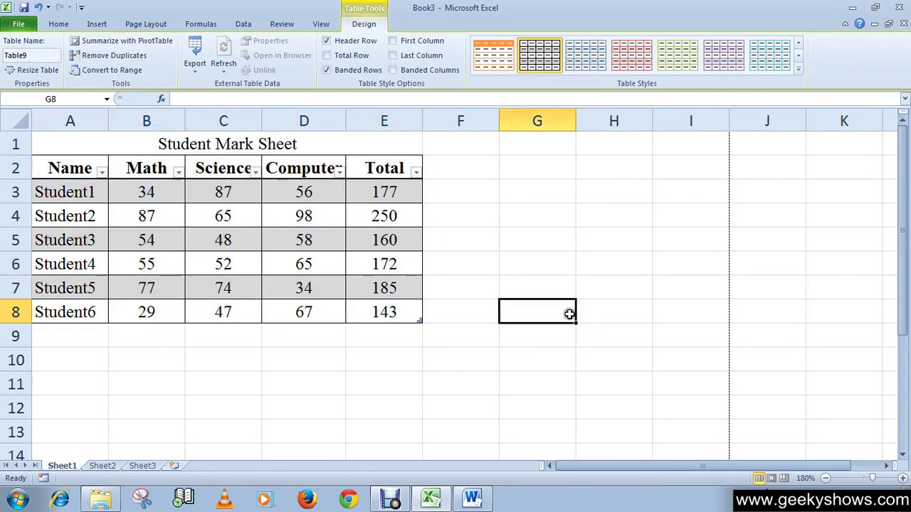
- Widen columns A to E so the table headings fit beside their filter arrows
drag(264, 125, 284, 125)
drag(367, 121, 389, 121)
drag(466, 122, 490, 122)
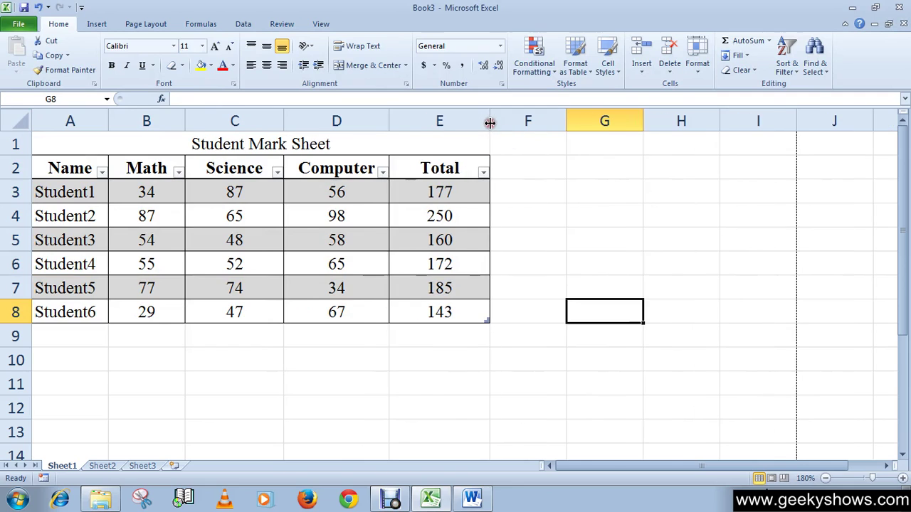
drag(184, 123, 195, 124)
drag(108, 126, 121, 126)
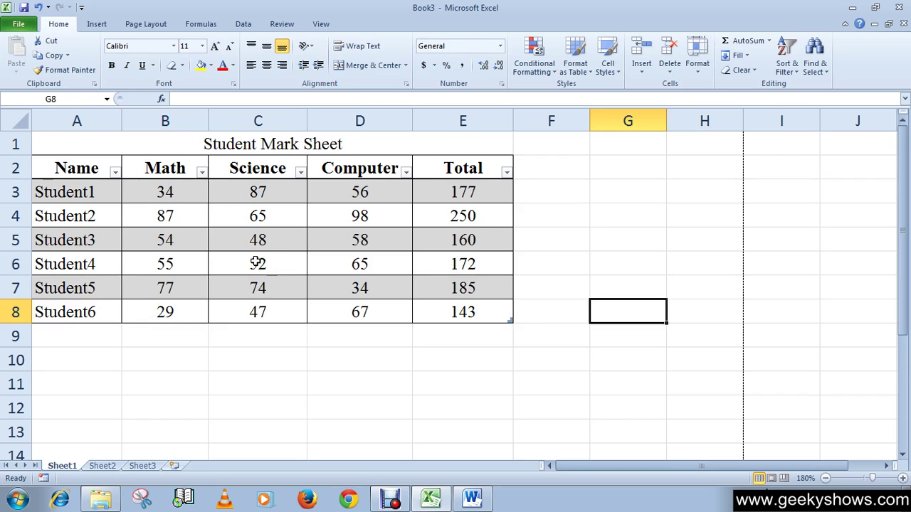
- Look at the filter options of the Math column heading
click(202, 172)
click(199, 174)
click(226, 230)
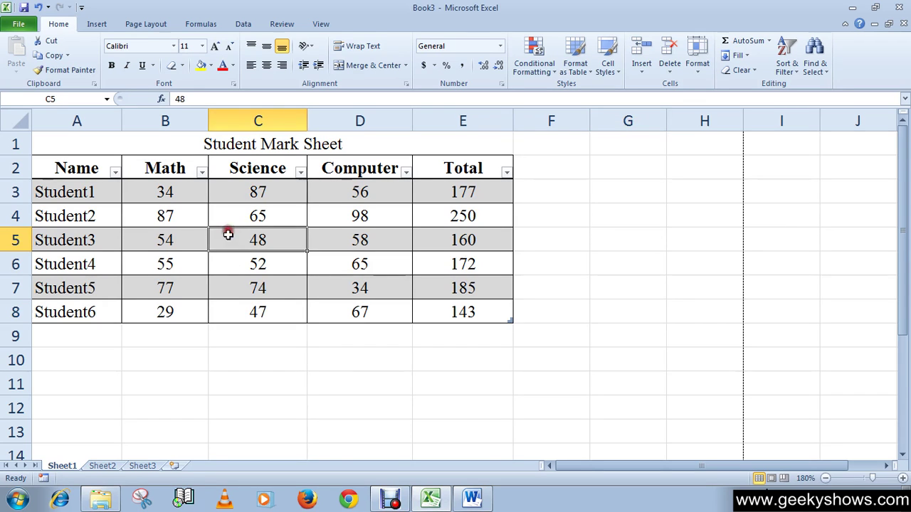
- Undo the column widening and the table formatting of A2:E8
click(331, 359)
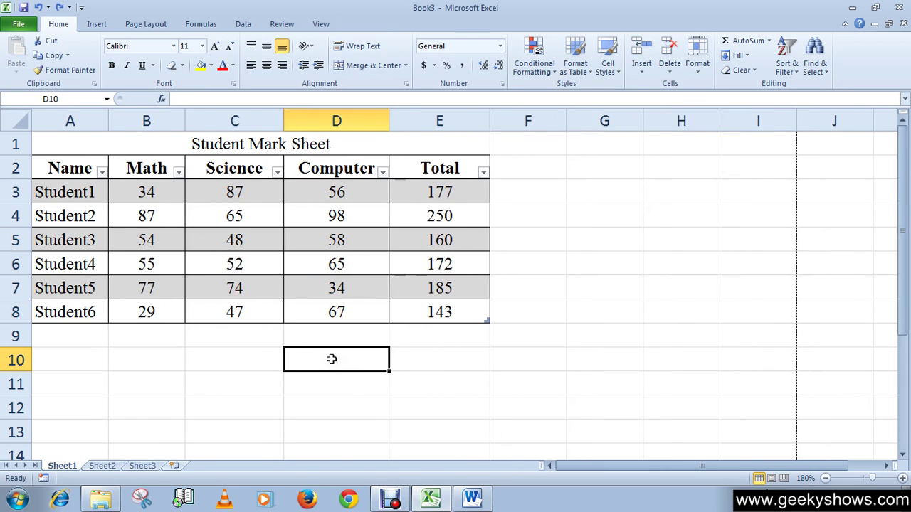
key(ctrl+z)
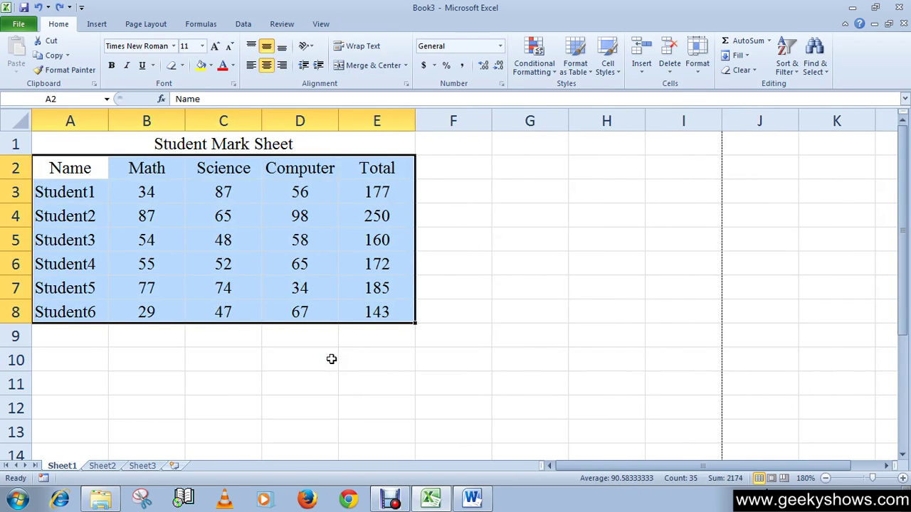
click(328, 345)
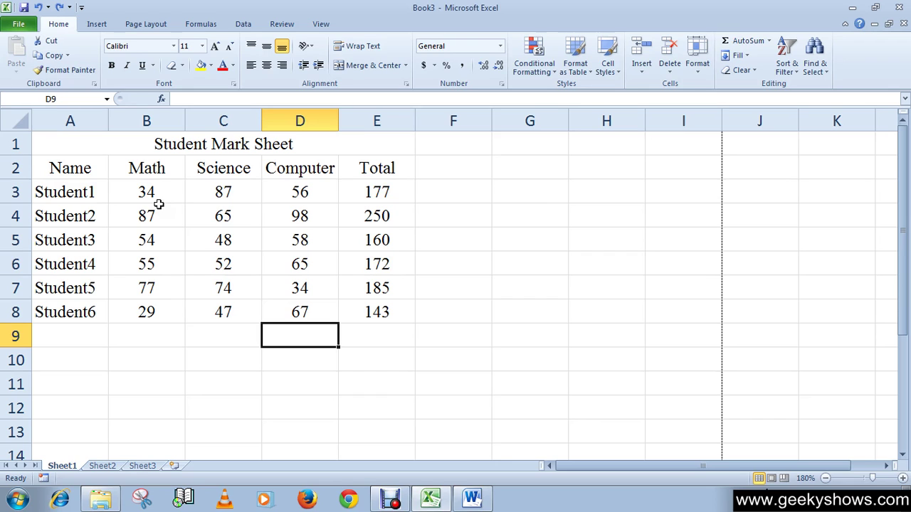
- Insert a table over the range A2:E8, treating row 2 as headers
drag(83, 171, 363, 310)
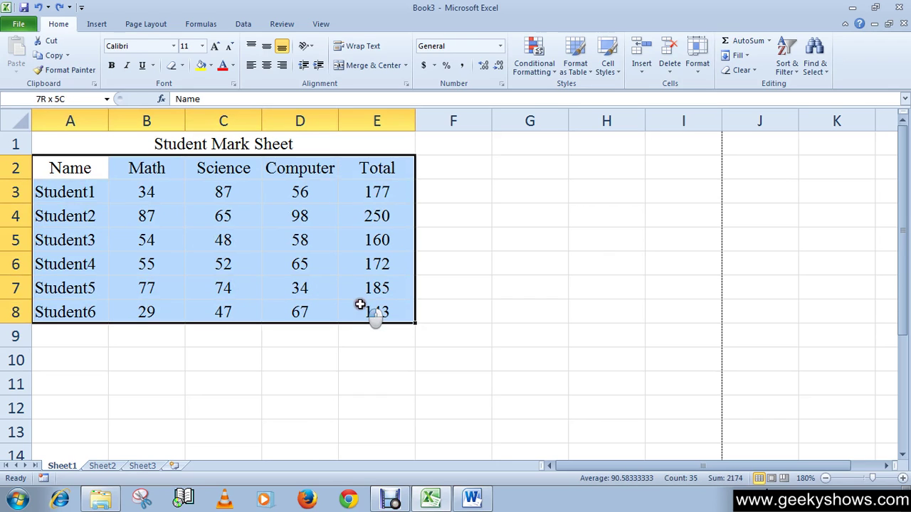
click(100, 26)
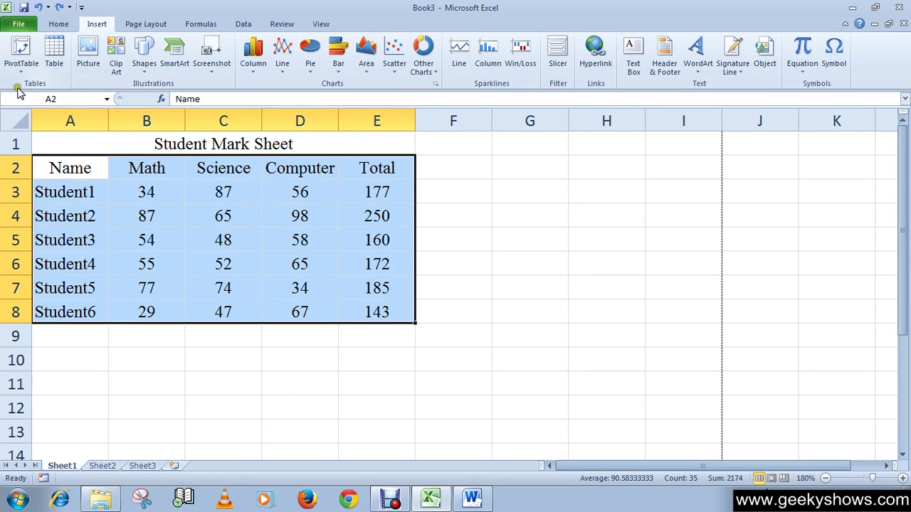
click(54, 64)
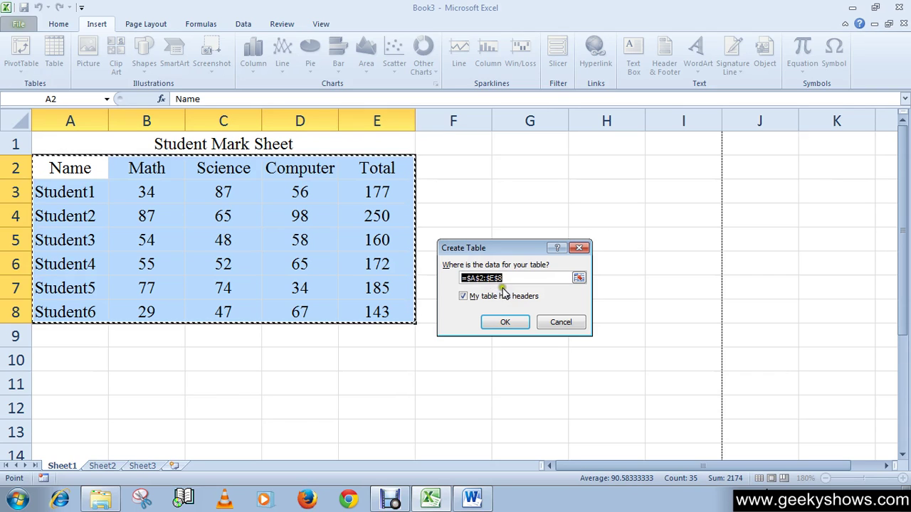
click(505, 324)
click(315, 389)
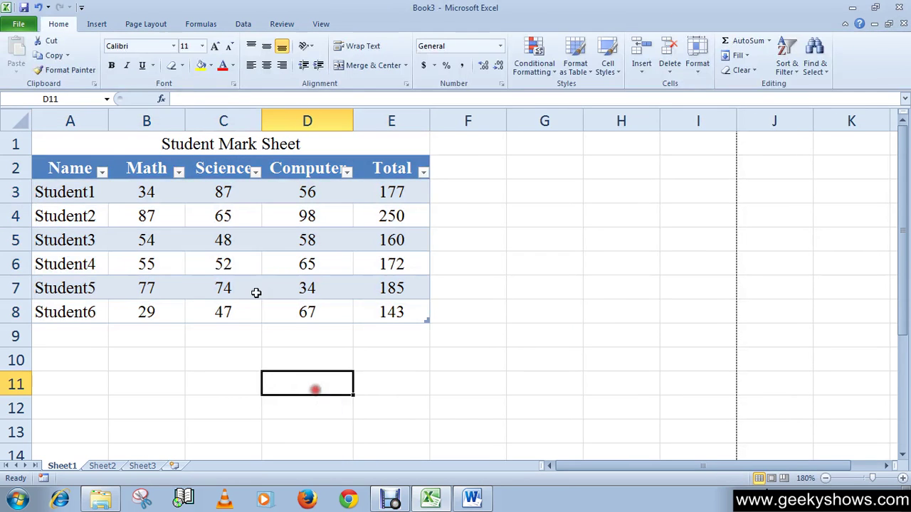
- Change the table's style to the light orange one with a solid header row and horizontal lines
click(224, 216)
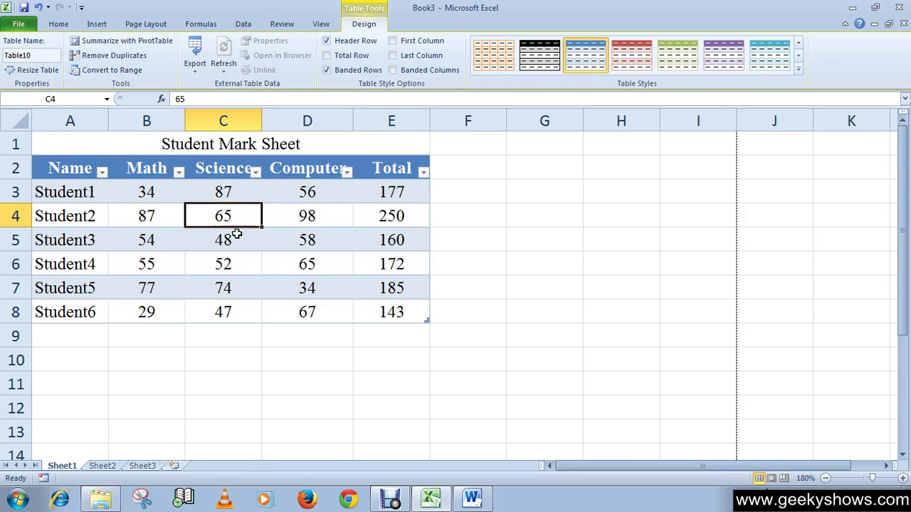
click(257, 190)
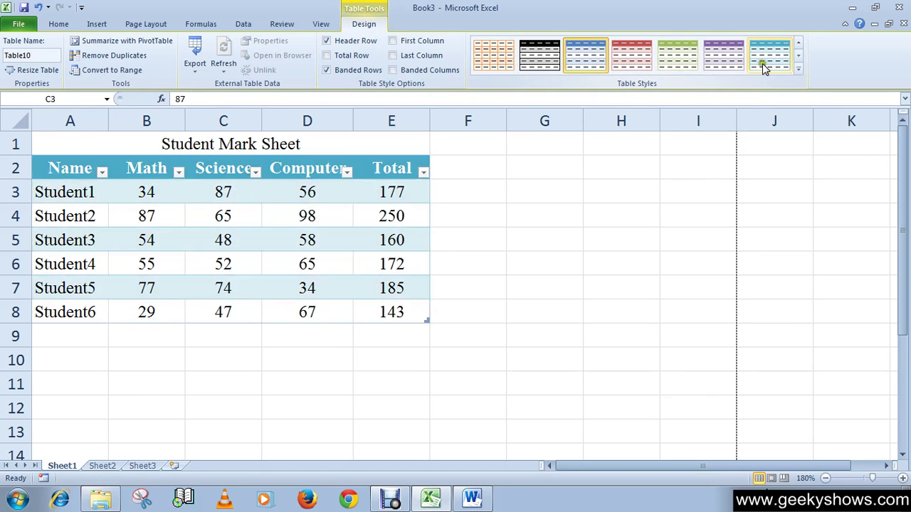
click(797, 71)
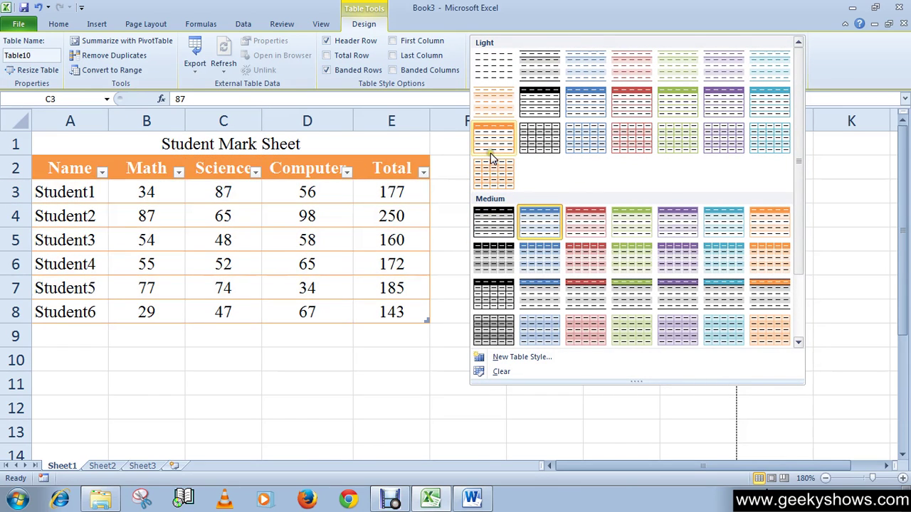
click(491, 149)
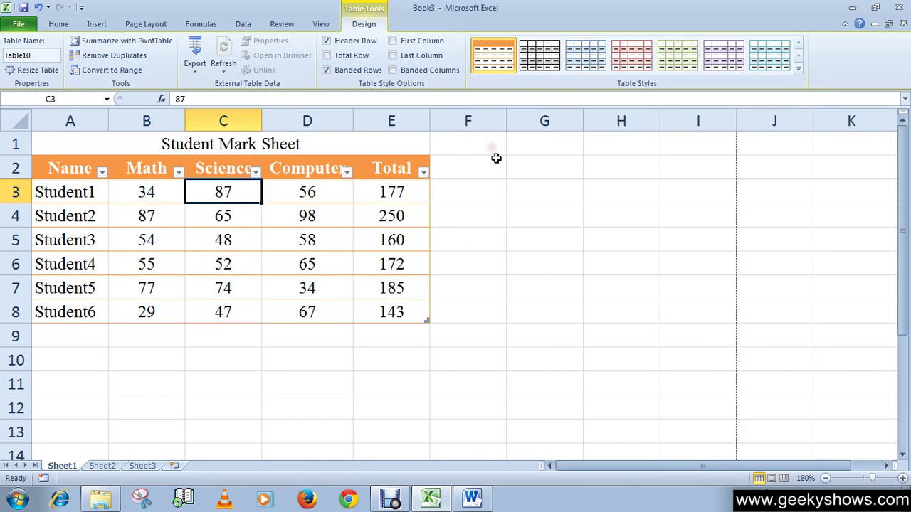
- Convert the orange mark sheet table back to a normal range of cells
click(369, 247)
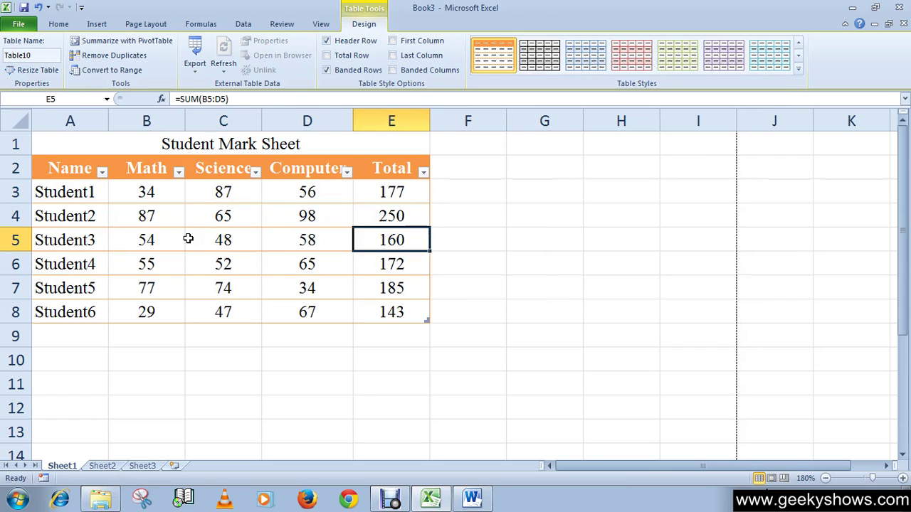
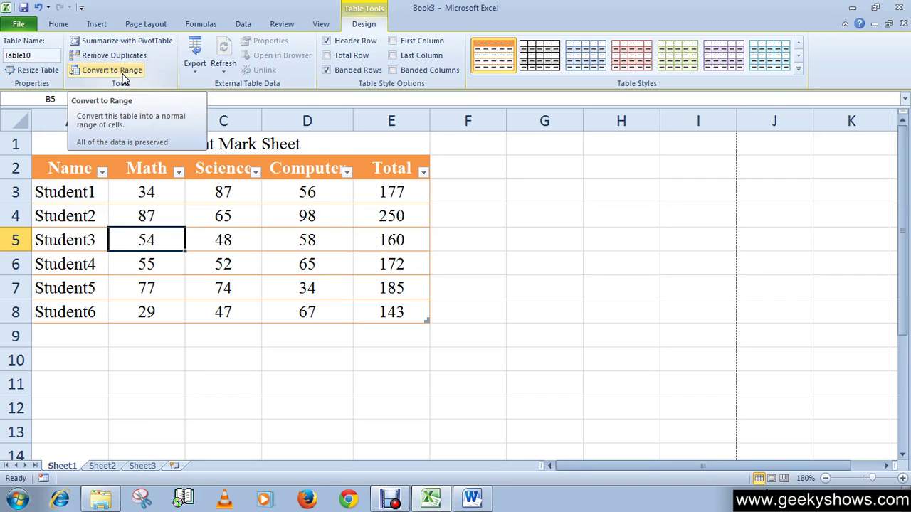
click(122, 74)
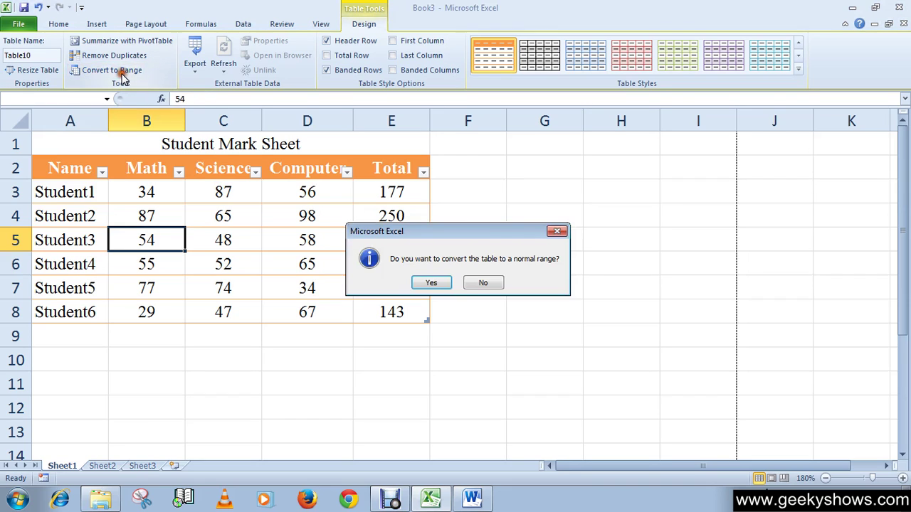
click(434, 283)
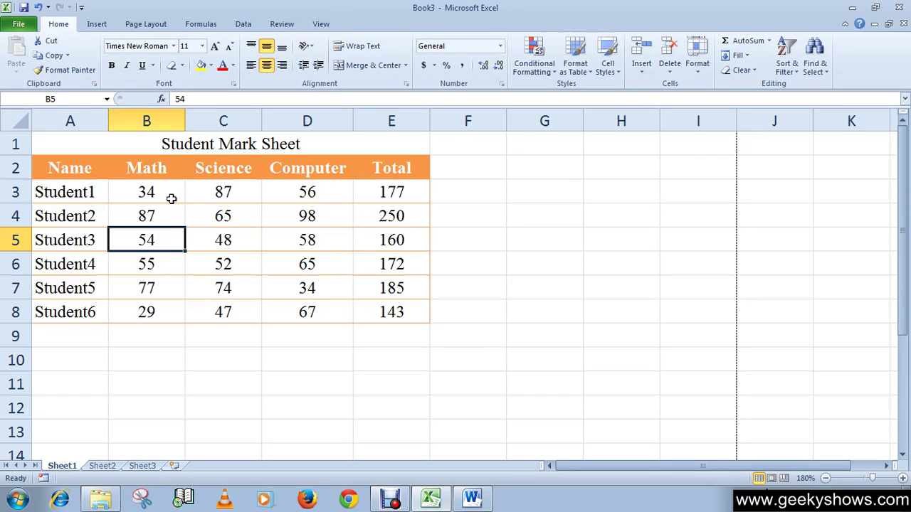
click(104, 170)
click(174, 173)
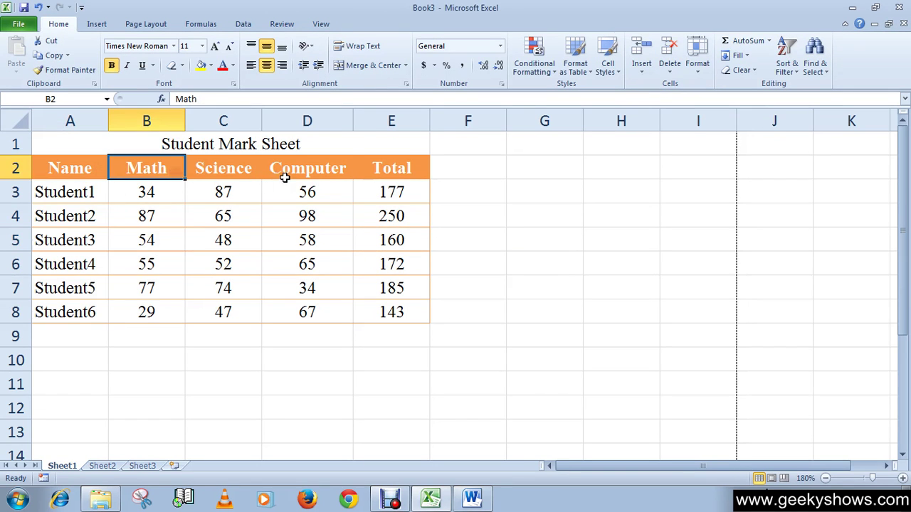
click(328, 172)
click(407, 177)
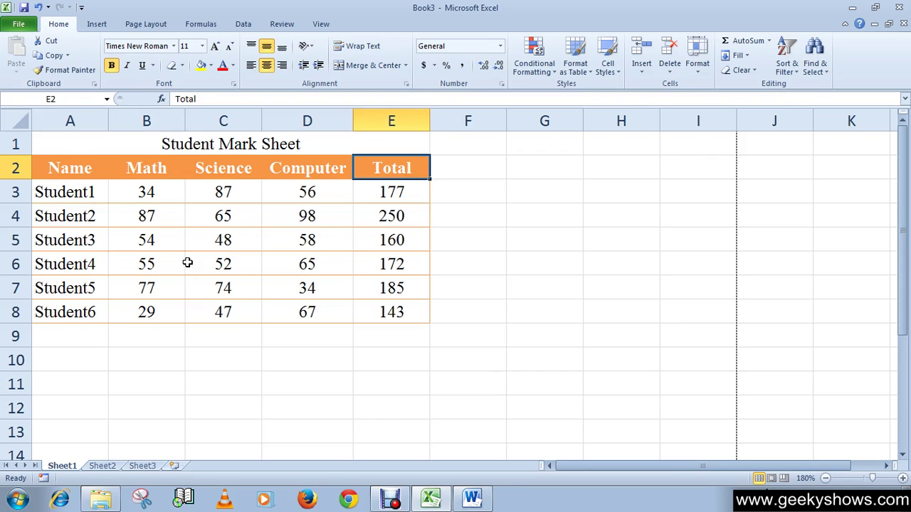
click(79, 199)
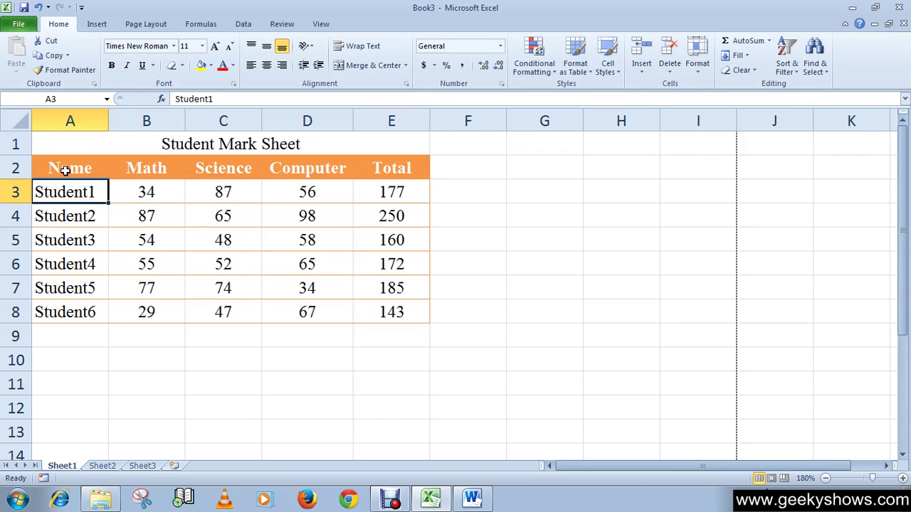
drag(65, 170, 391, 307)
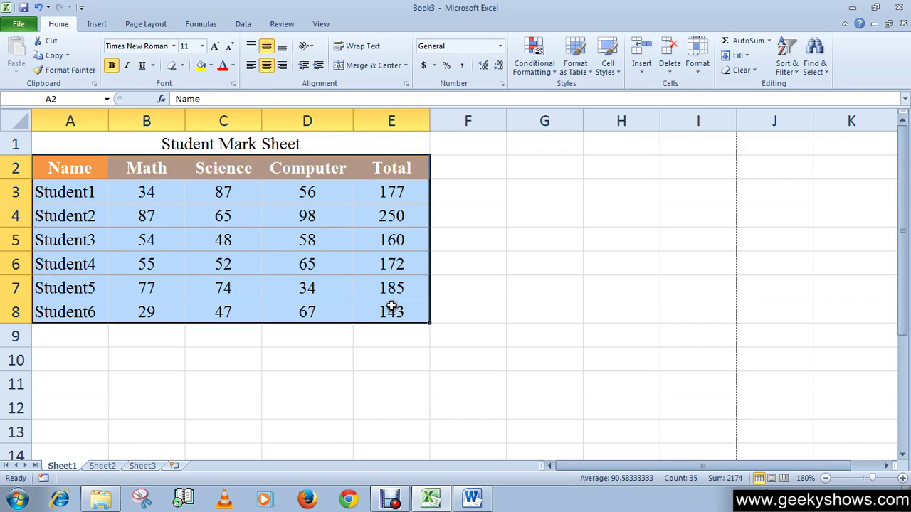
click(96, 24)
click(234, 218)
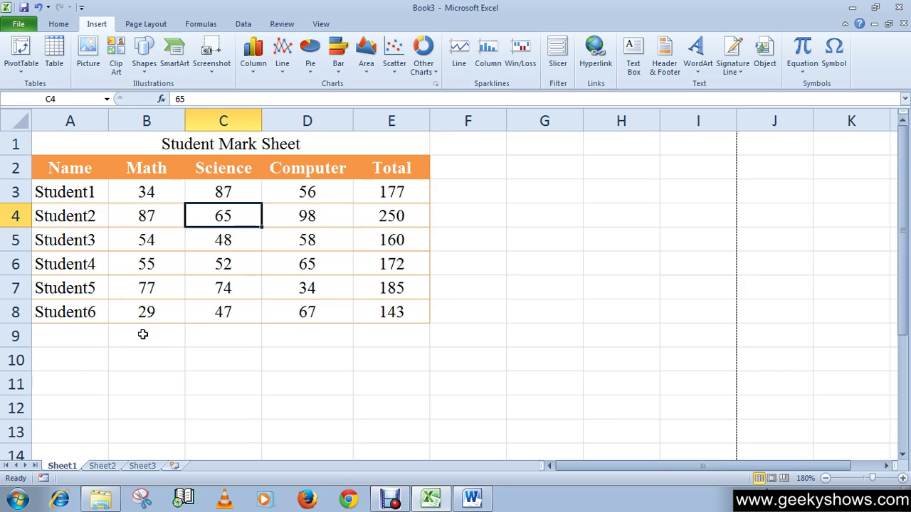
click(129, 212)
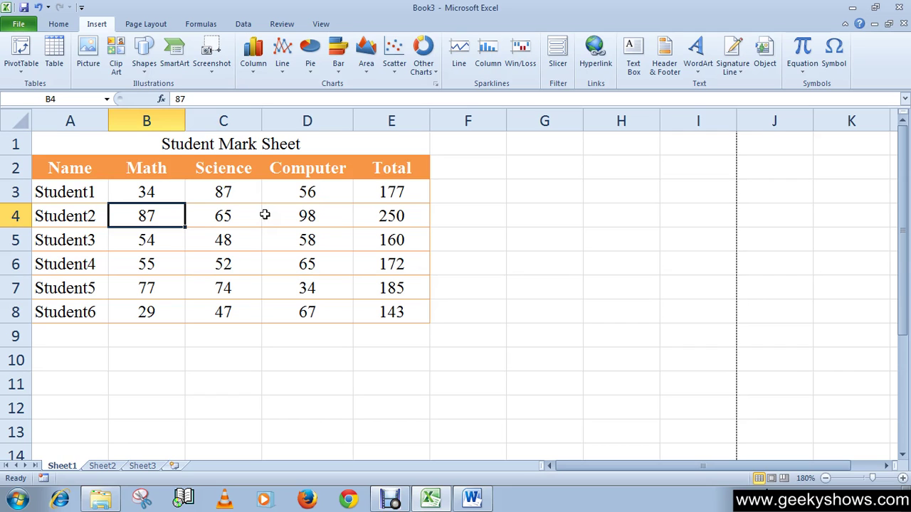
click(60, 24)
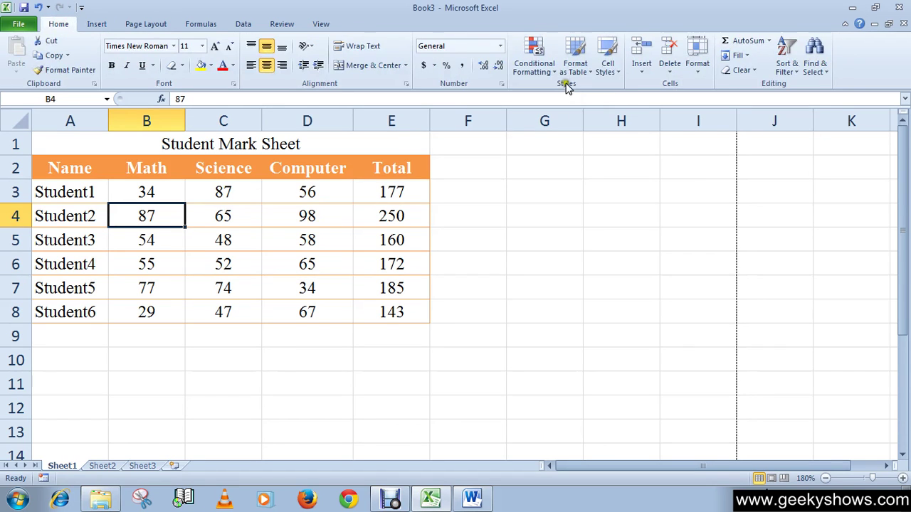
click(104, 25)
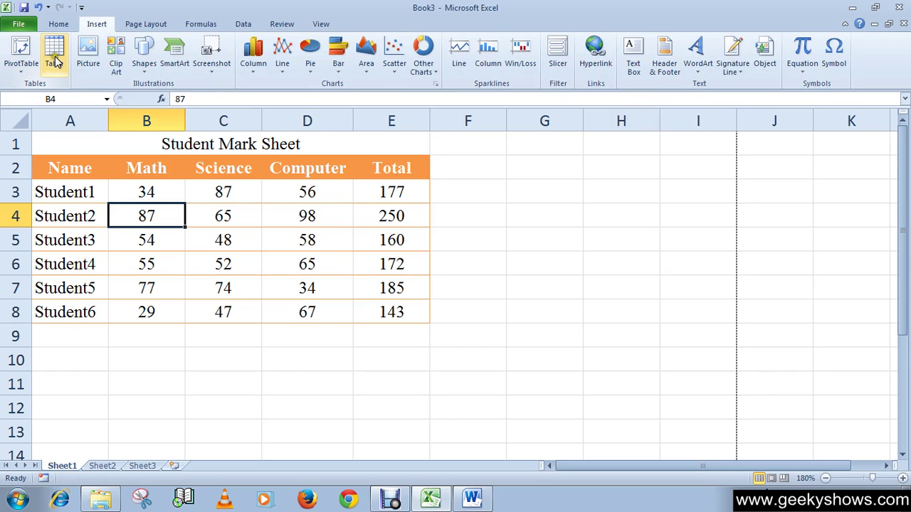